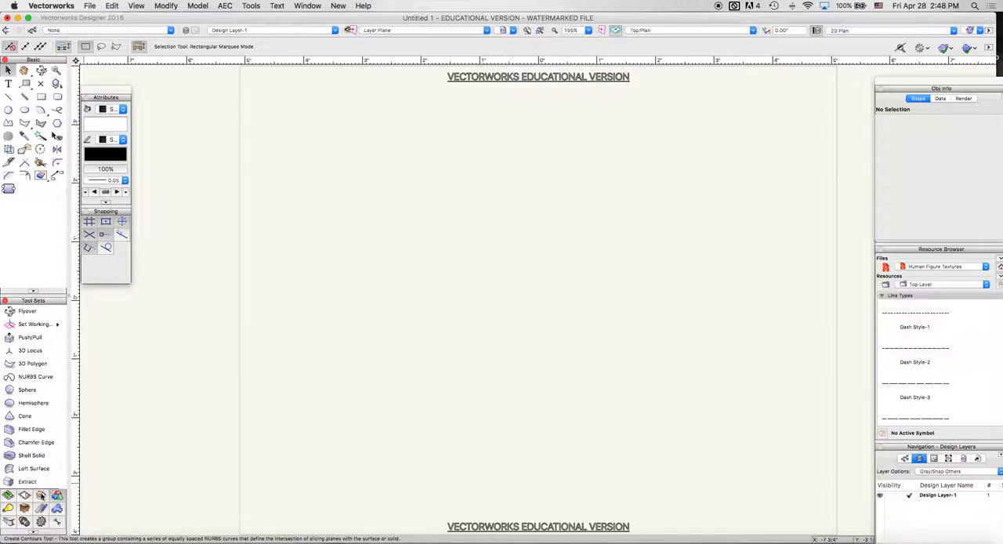
Step: Activate the Wall tool from the building shell tool set
click(41, 496)
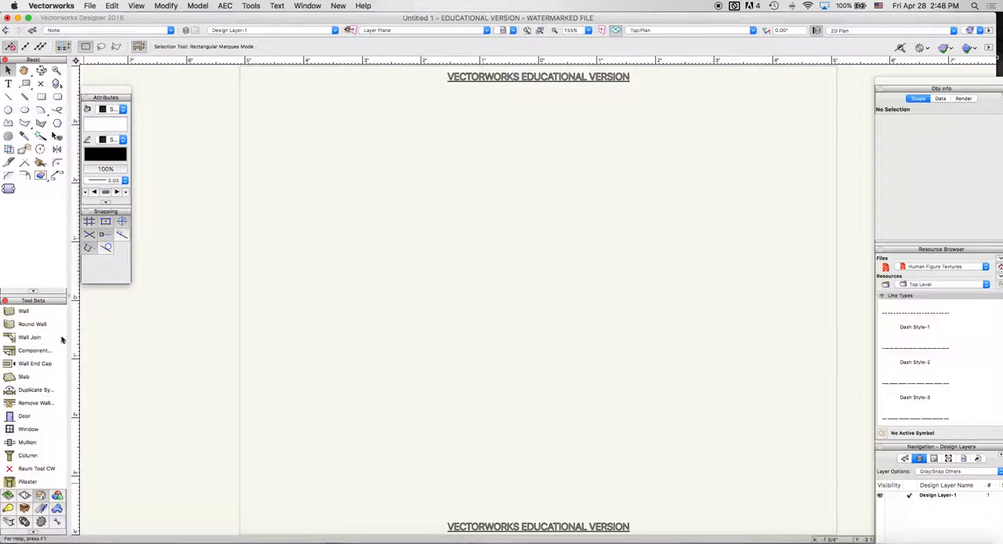
scroll(26, 382, down, 3)
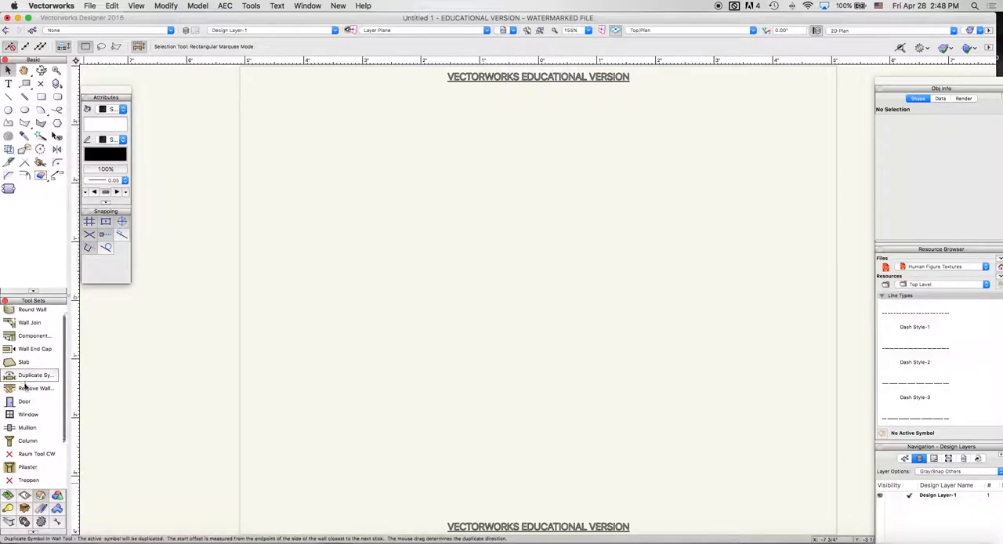
scroll(26, 376, up, 3)
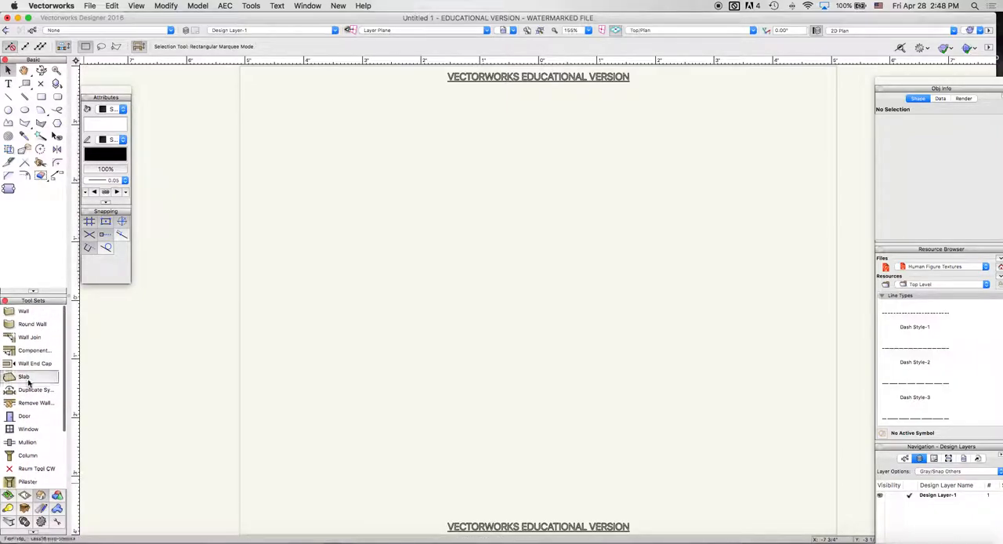
click(24, 312)
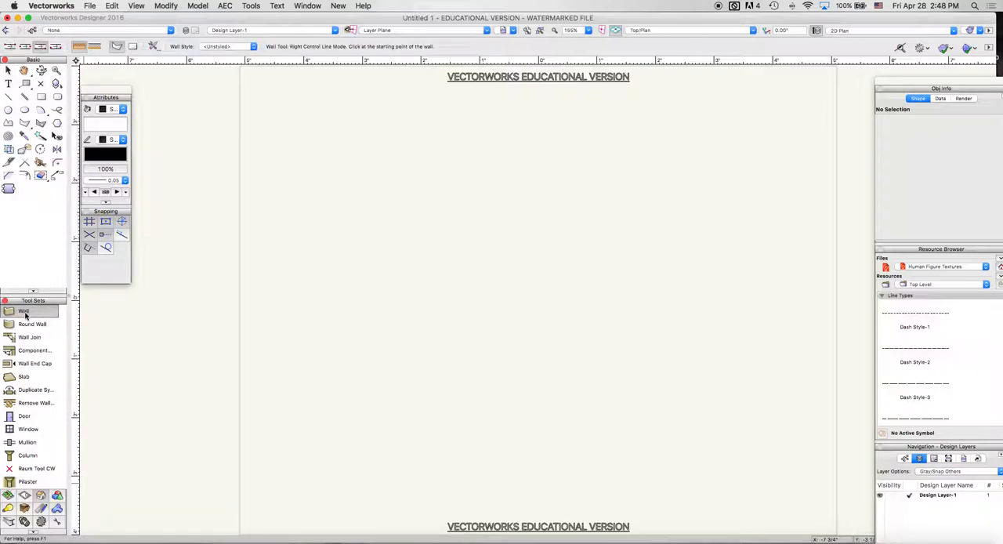
click(251, 224)
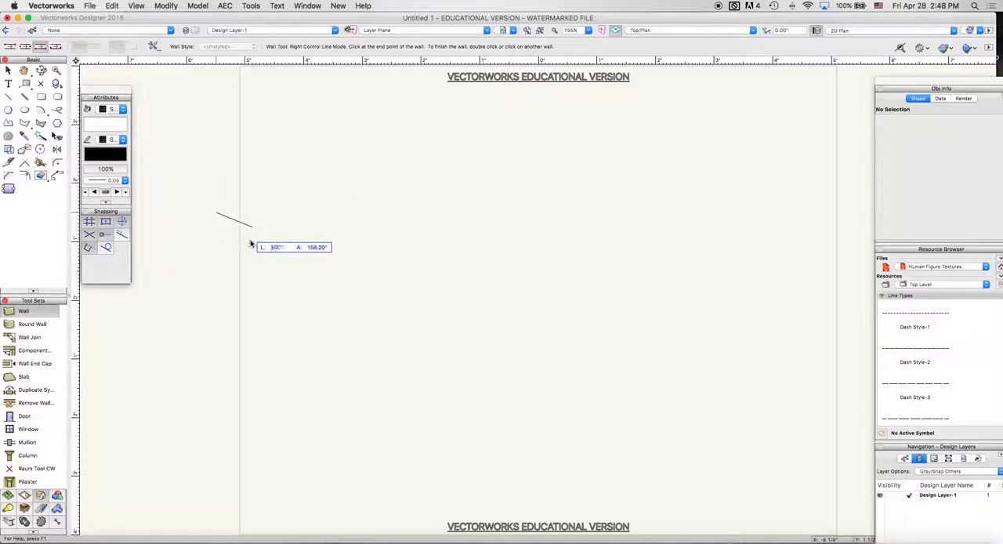
click(375, 133)
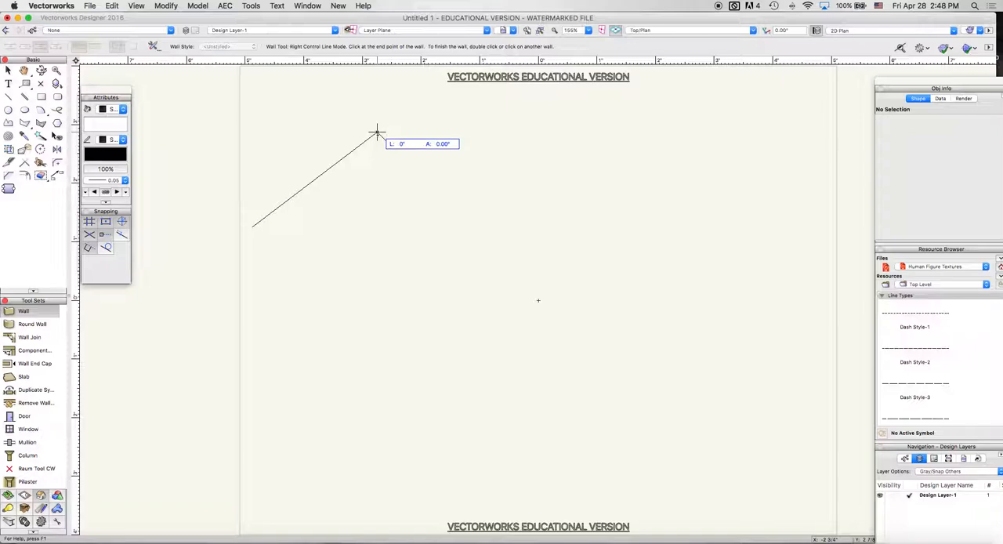
double_click(375, 133)
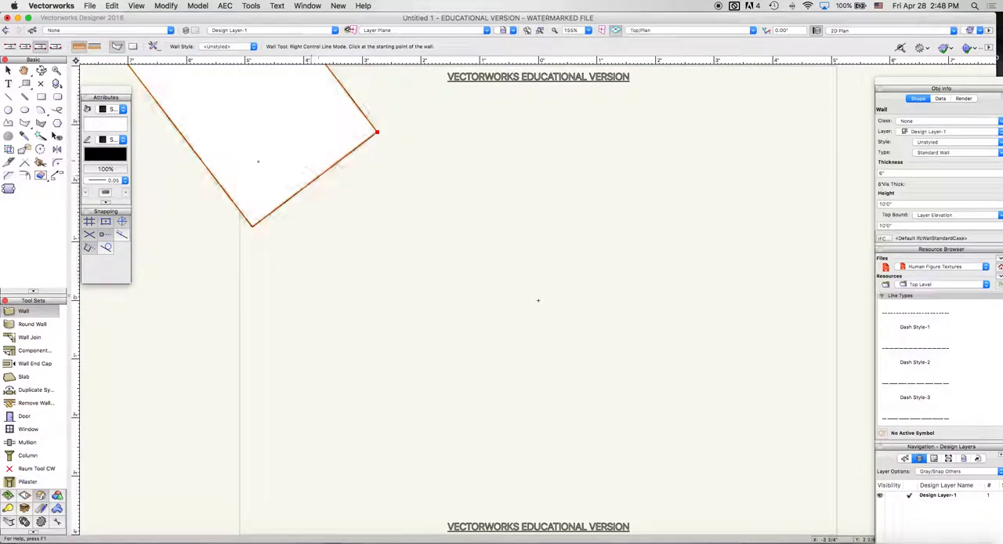
key(super+z)
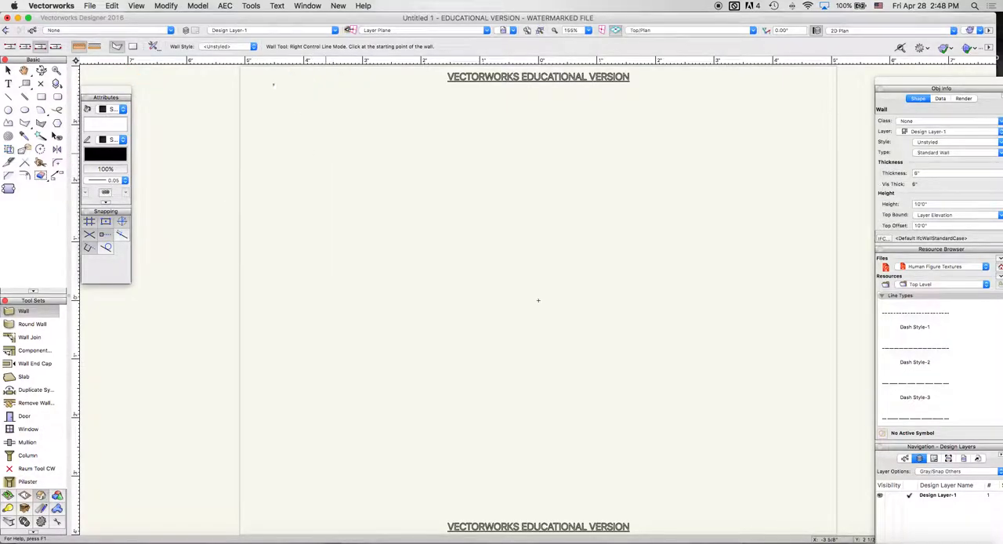
Step: Set the scale of Design Layer-1 to 1:24
click(186, 32)
double_click(405, 139)
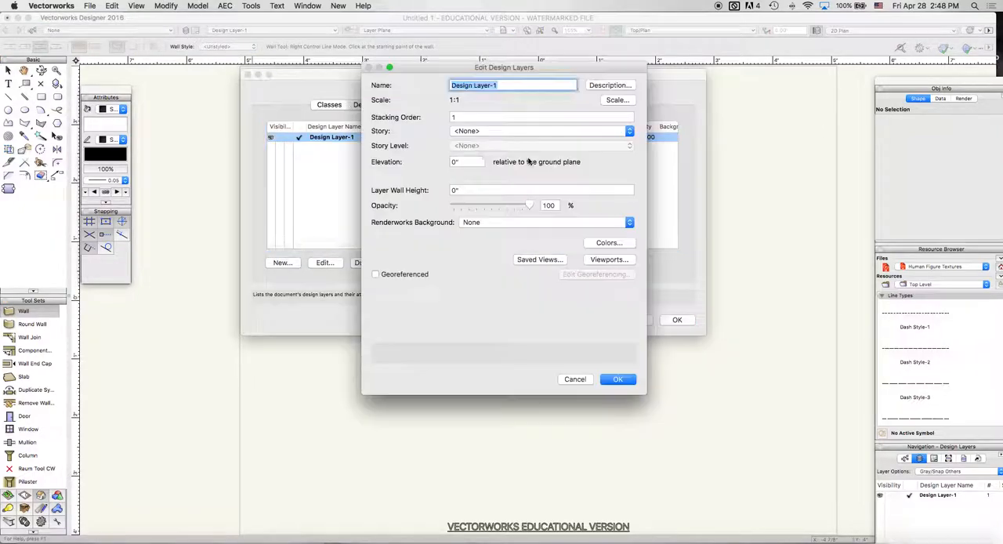
click(617, 99)
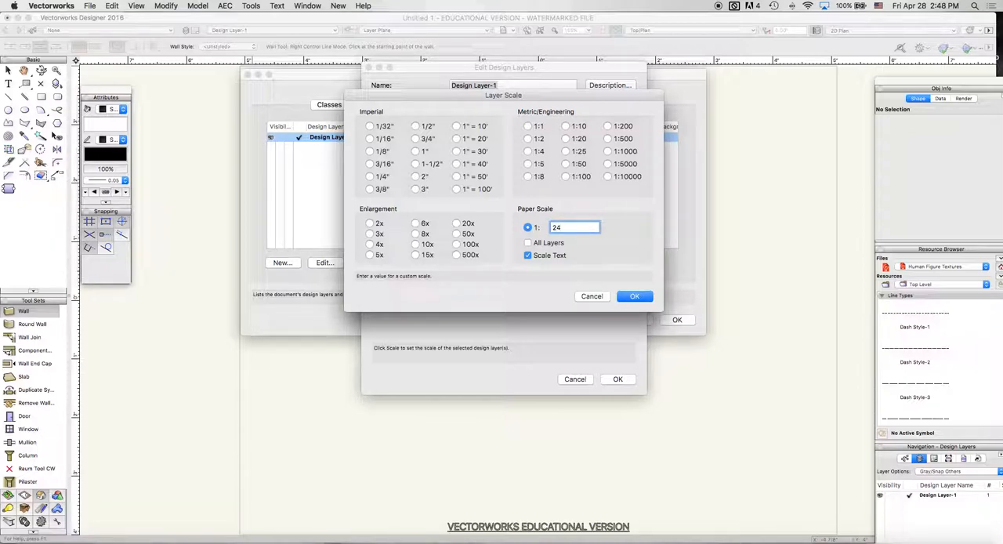
key(Return)
key(Return)
key(Return)
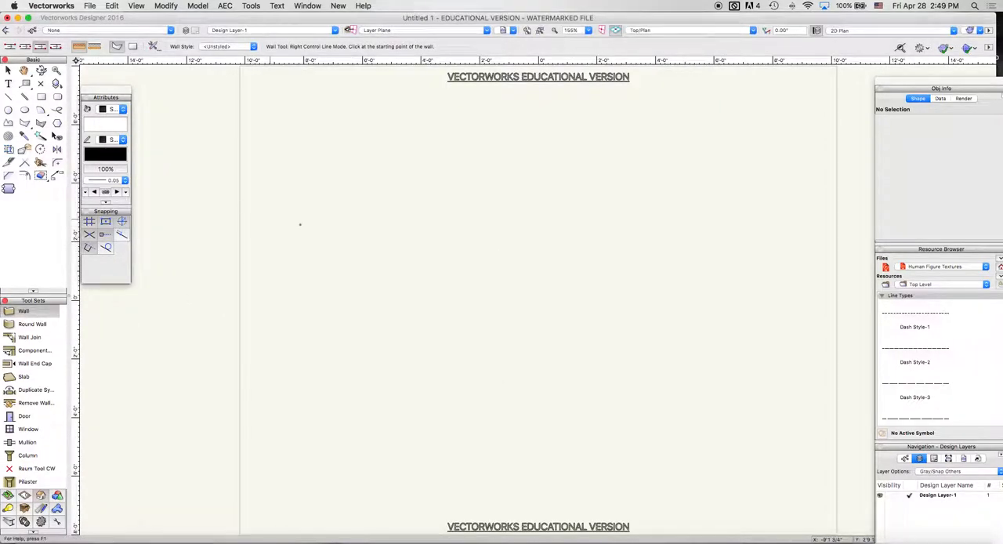
Step: Examine the Wall tool's preferences, including wall style, overall thickness and components, leaving them unchanged
click(269, 219)
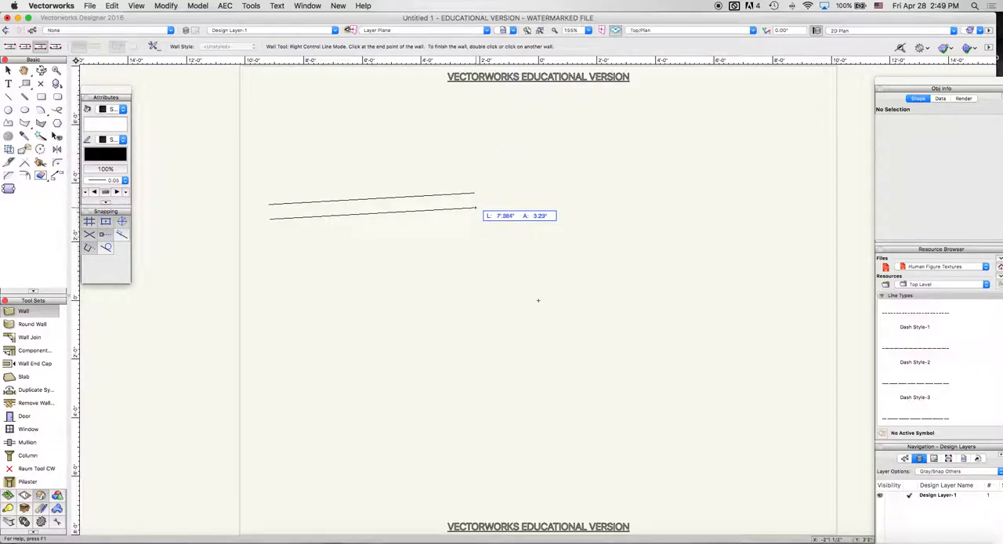
key(Escape)
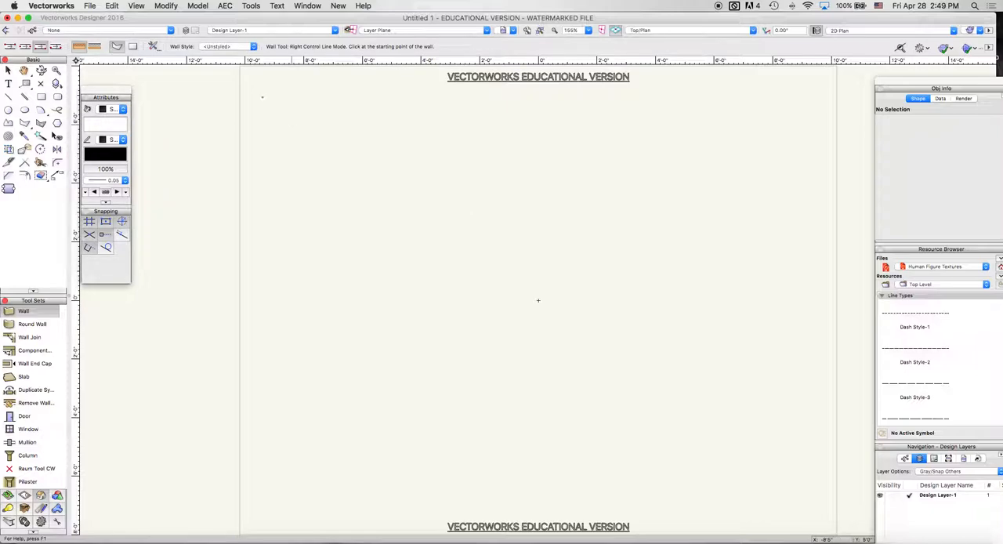
click(154, 45)
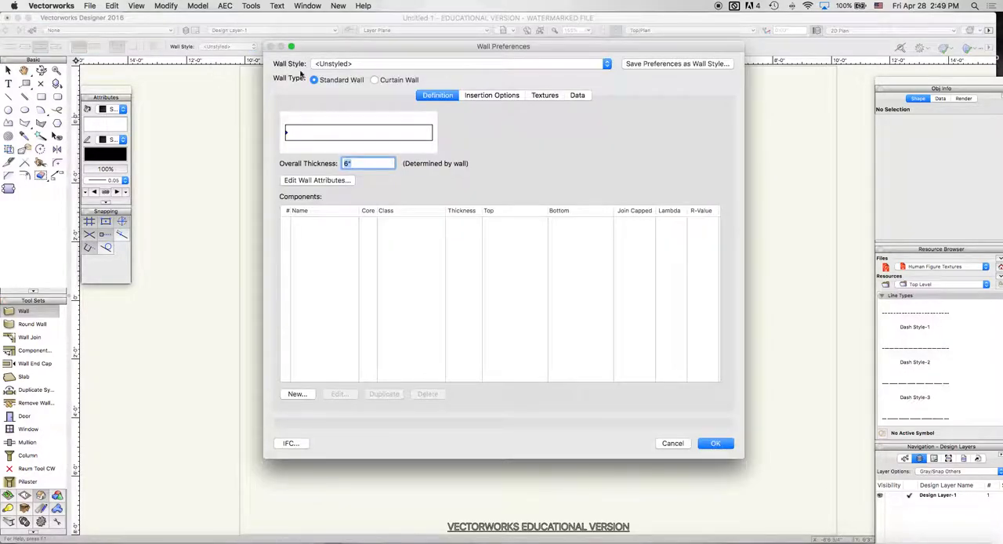
click(672, 443)
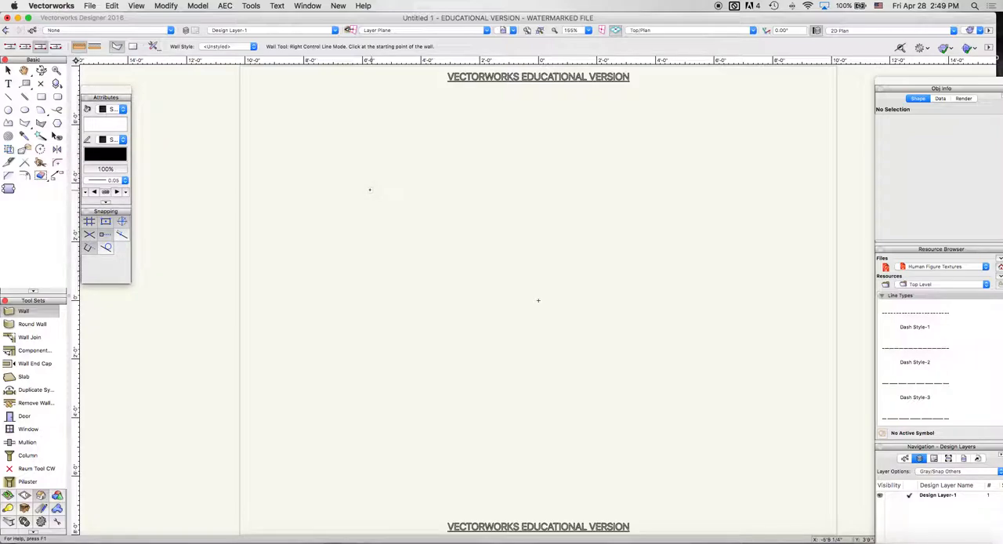
Step: Draw the room's upper wall horizontally with a length of 10', in right control line mode
click(332, 186)
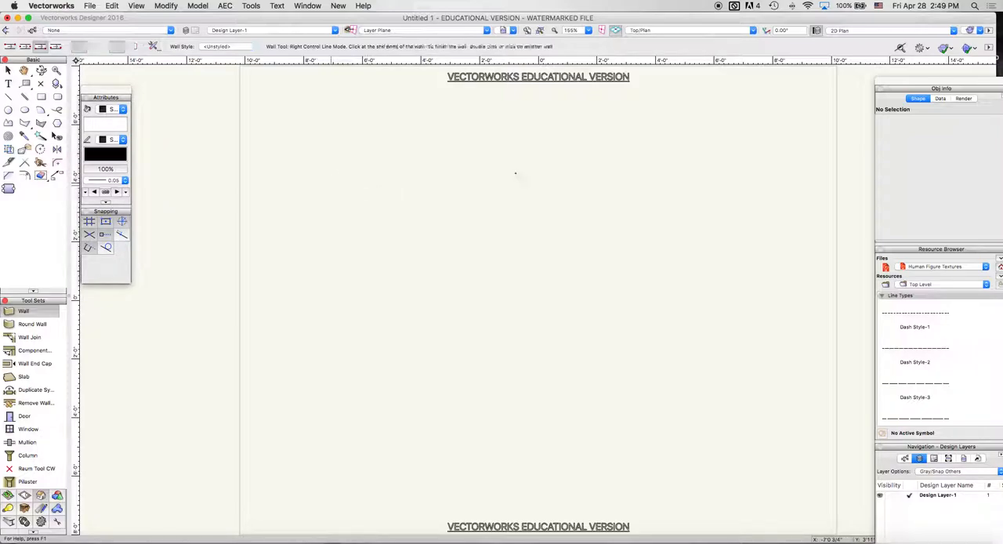
key(Tab)
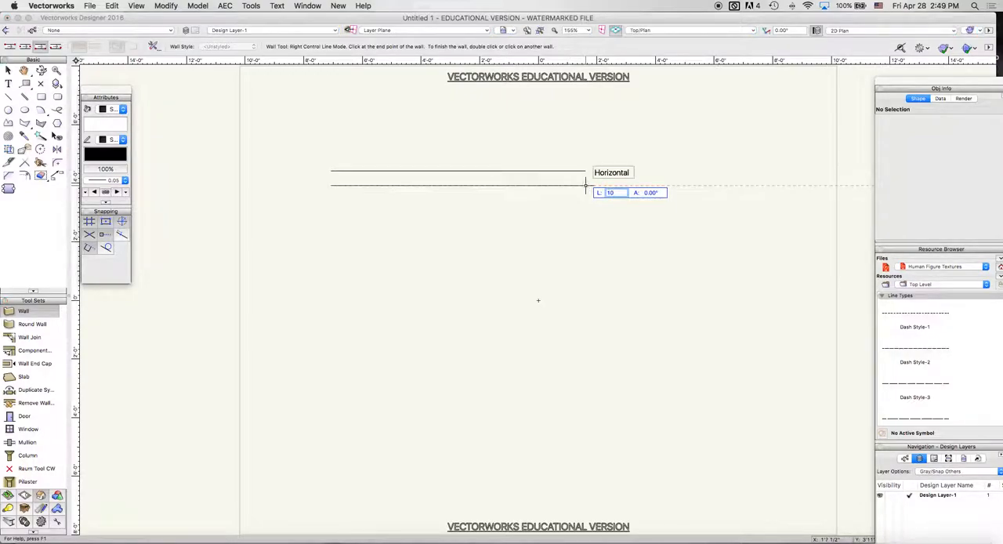
key(Return)
key(Return)
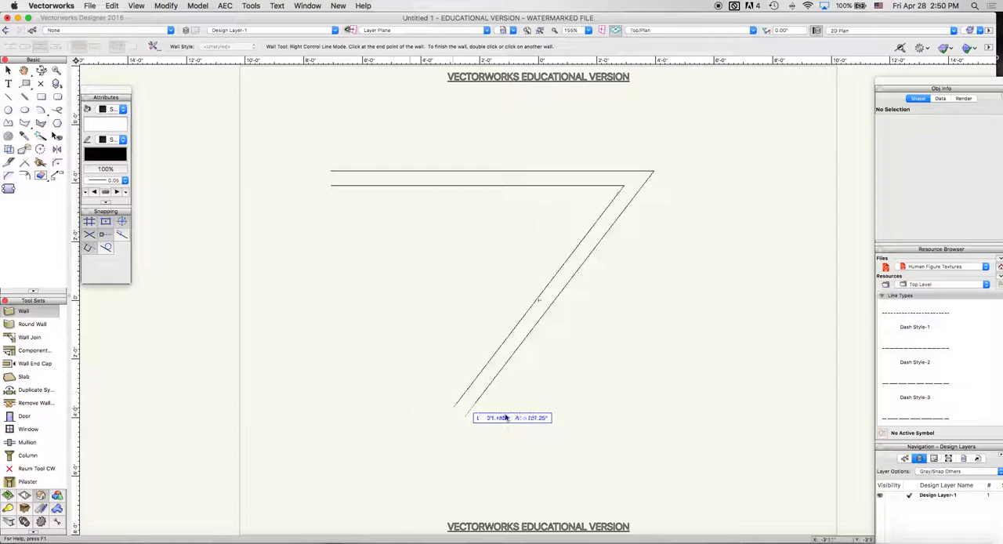
Step: Complete the square room with a 10' right wall, a 10' bottom wall and a left wall closing at the starting corner
key(Tab)
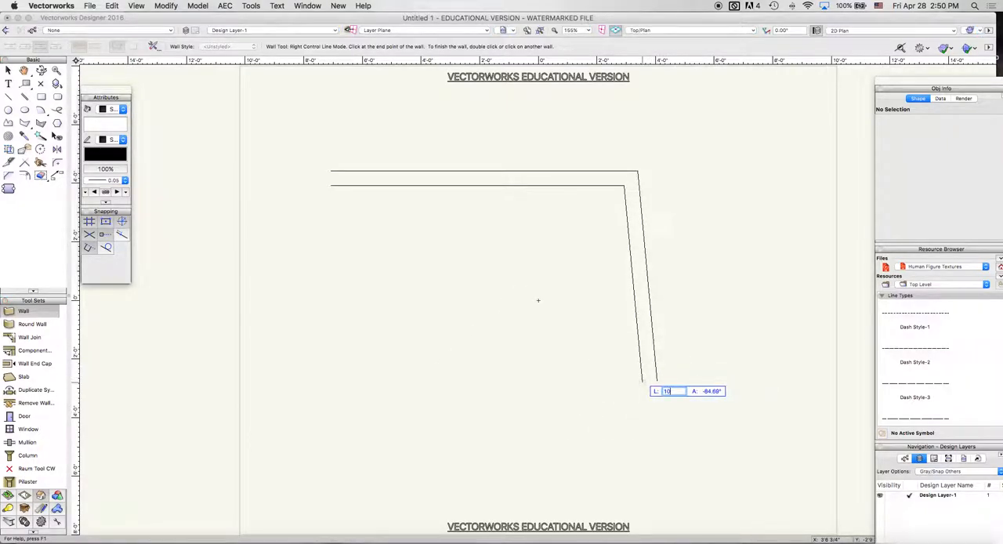
key(Tab)
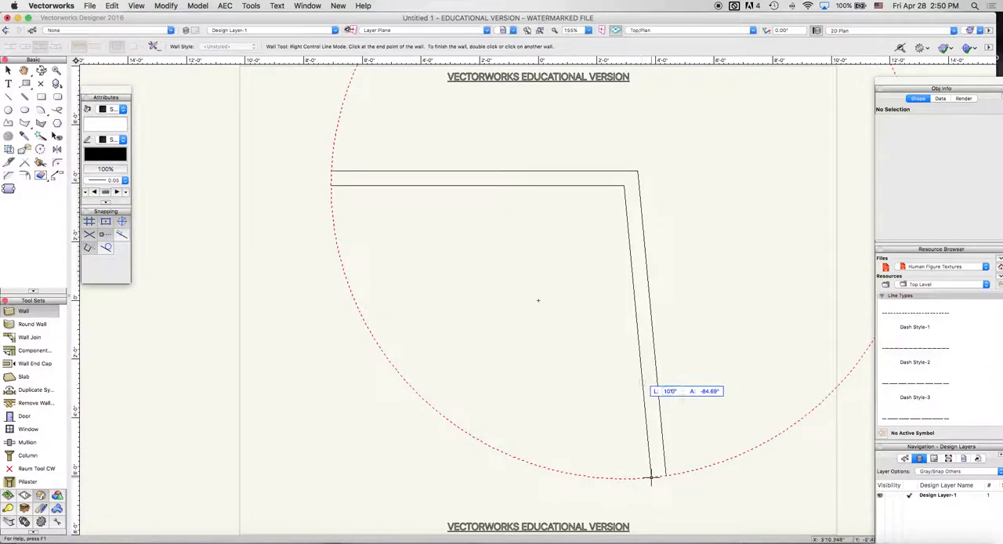
click(624, 478)
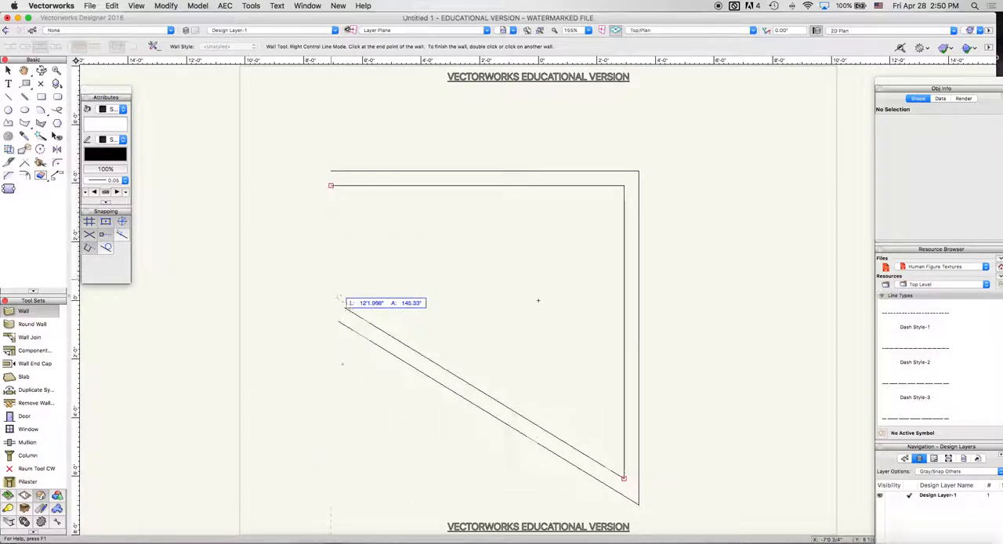
click(331, 478)
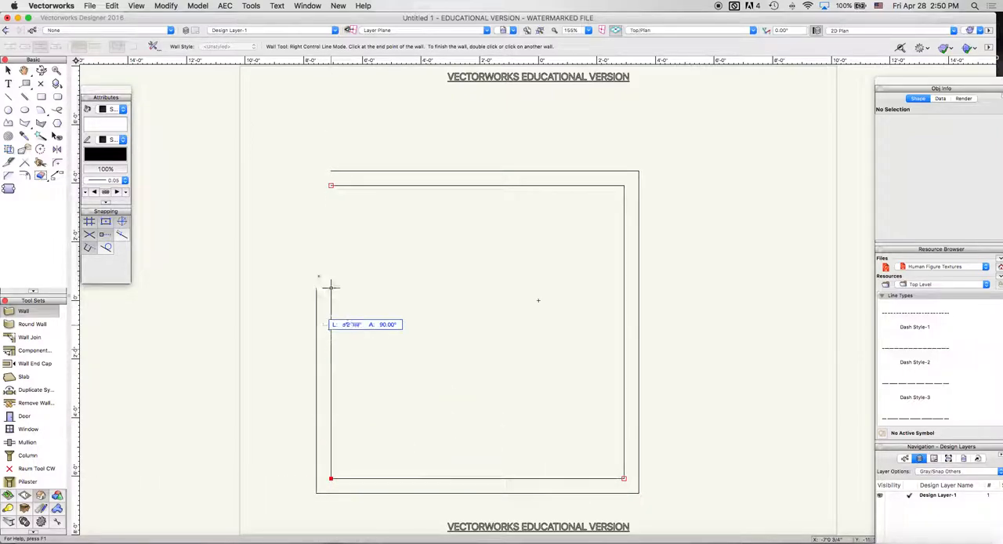
click(331, 185)
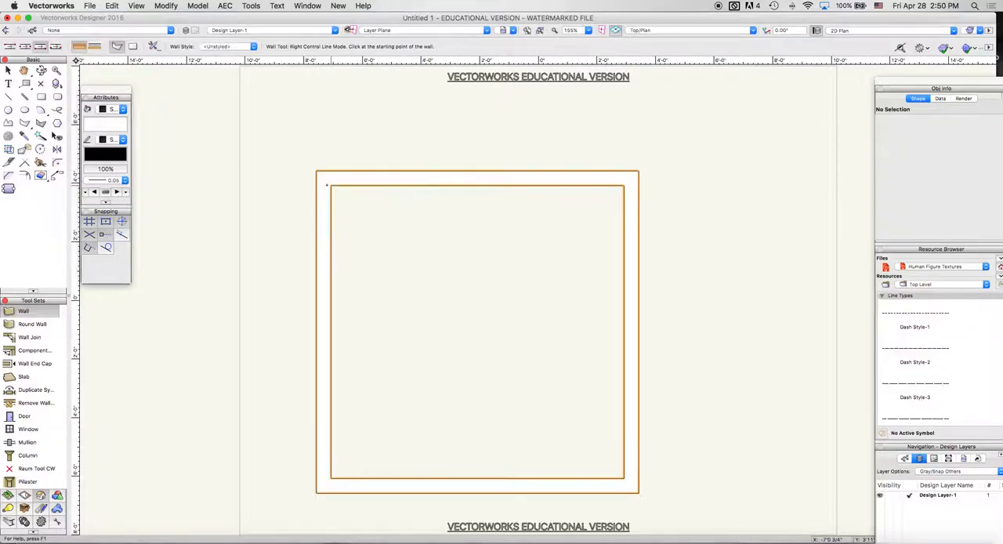
key(x)
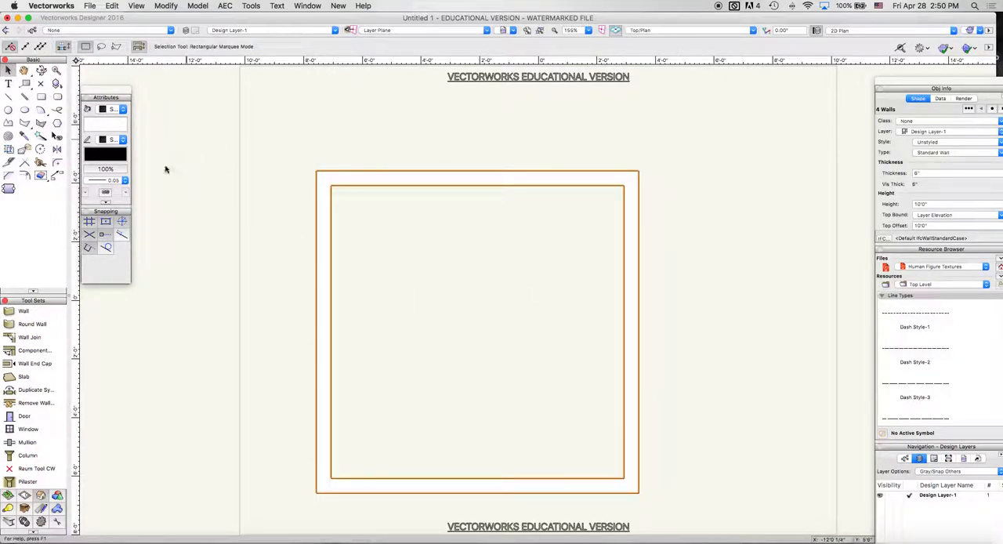
Step: Dimension the room's inside width above the upper wall and its inside height beside the right wall
click(41, 508)
click(30, 311)
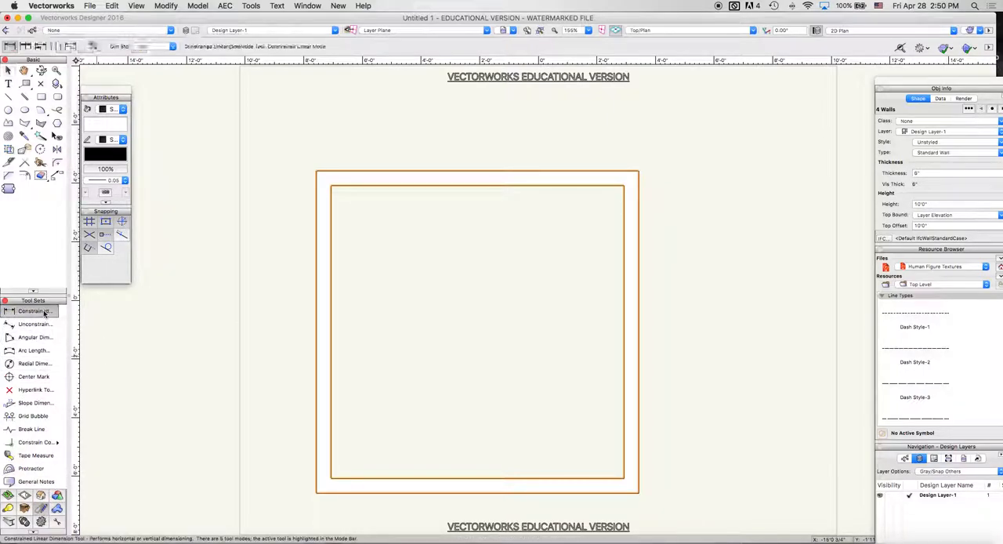
click(330, 185)
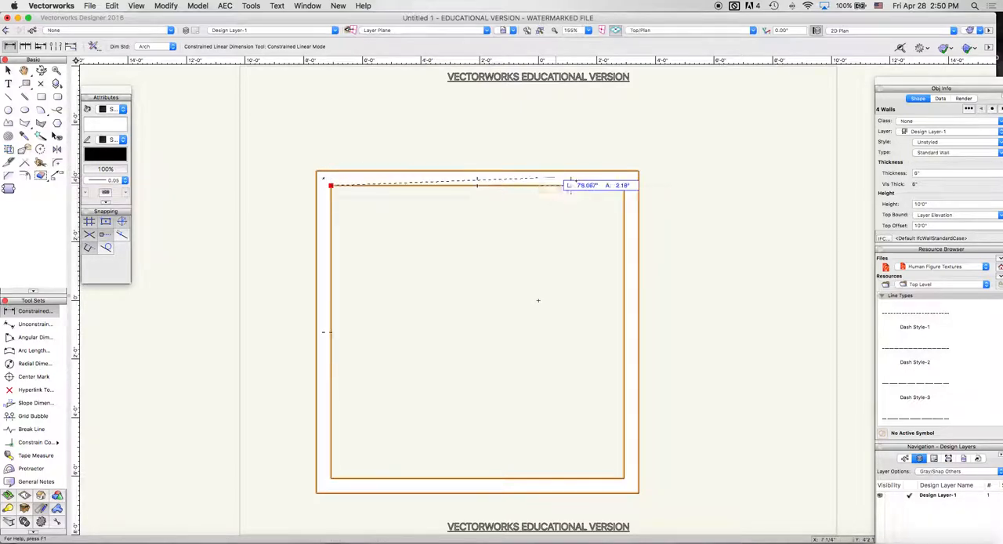
click(624, 185)
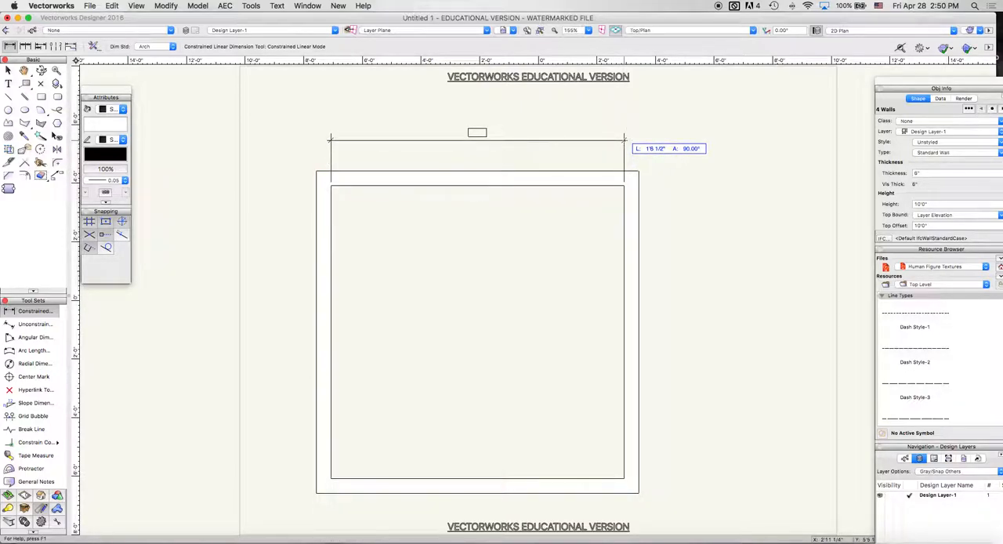
click(624, 141)
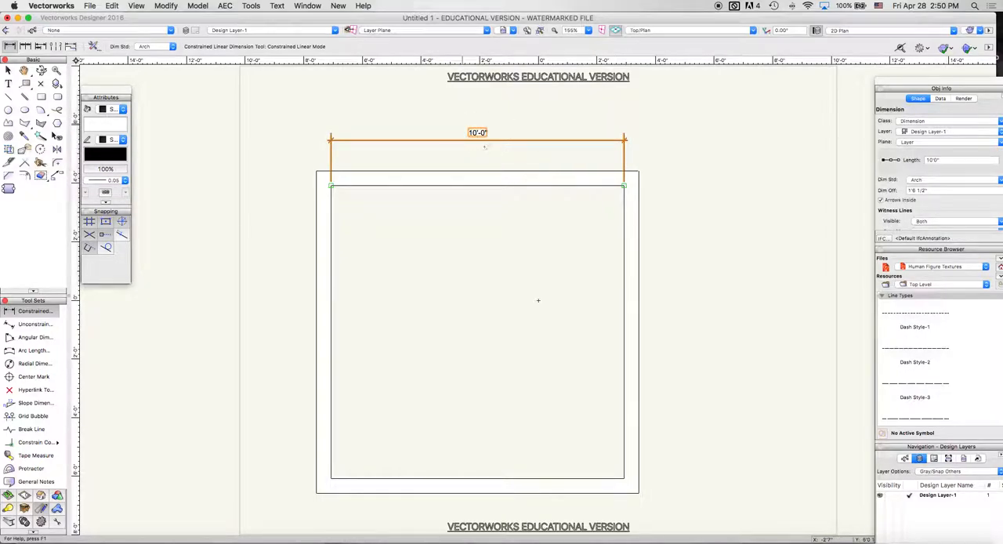
click(623, 185)
click(624, 478)
click(680, 480)
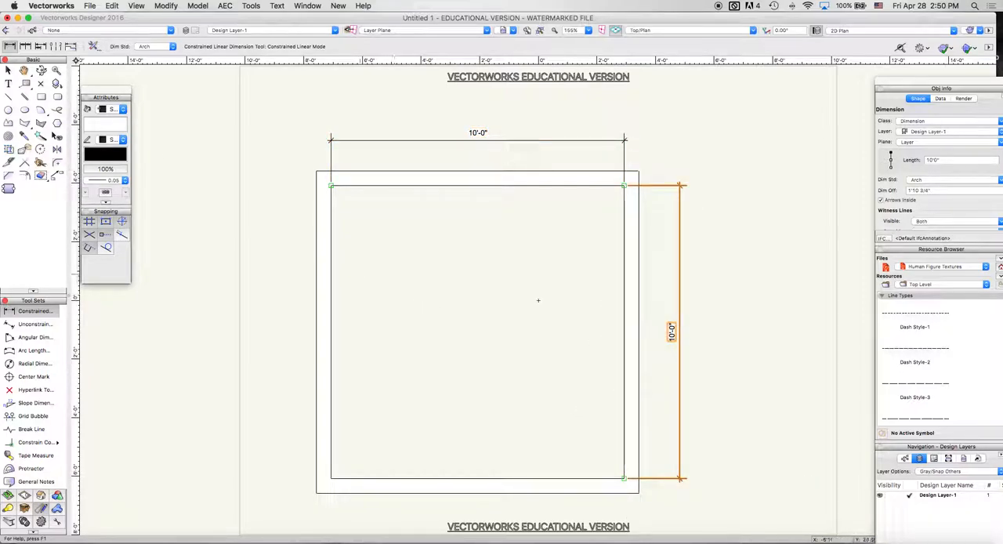
Step: Delete the horizontal and vertical dimensions around the room
click(7, 70)
click(459, 141)
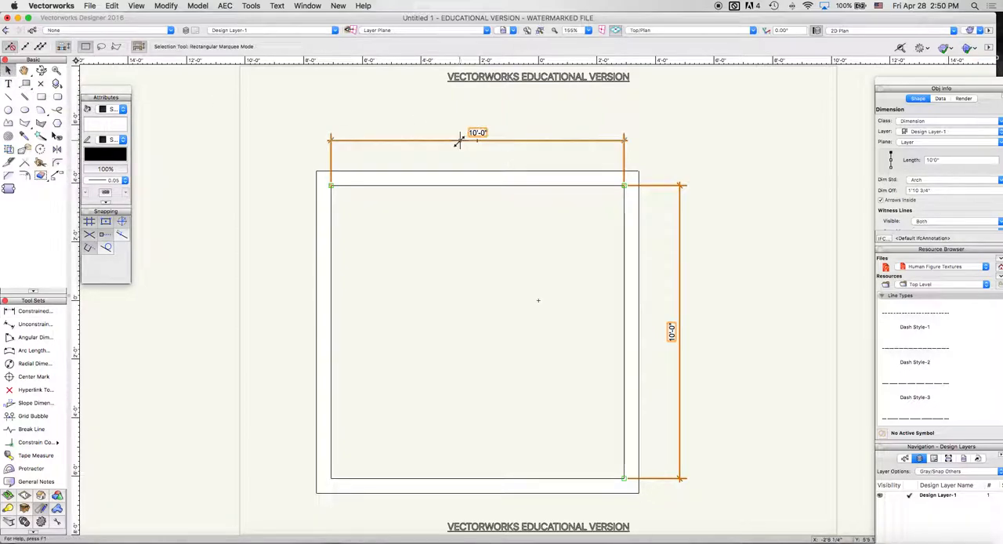
key(Delete)
click(681, 208)
key(Delete)
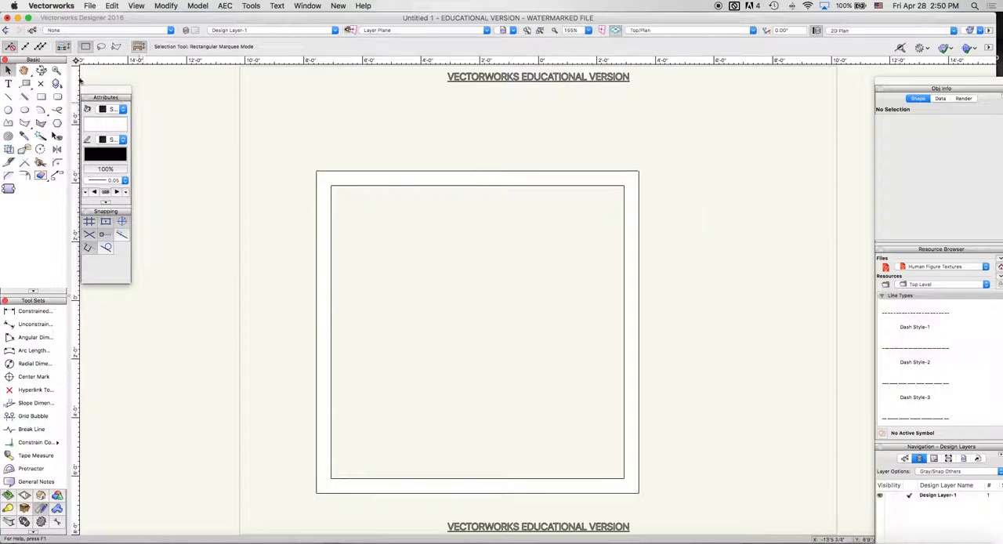
Step: Draw a horizontal interior wall, 10' long, between the midpoints of the room's left and right inner faces in center control line mode
click(41, 496)
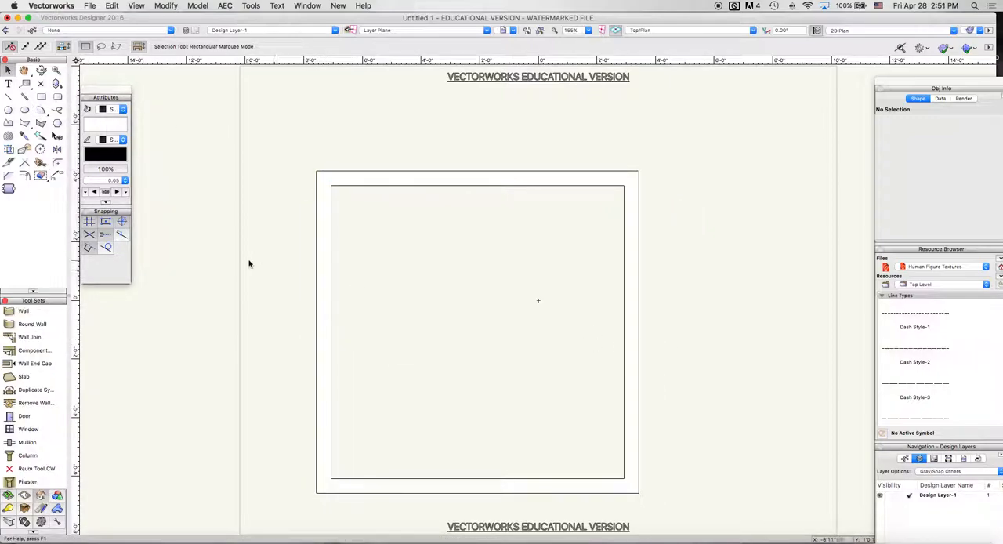
click(24, 311)
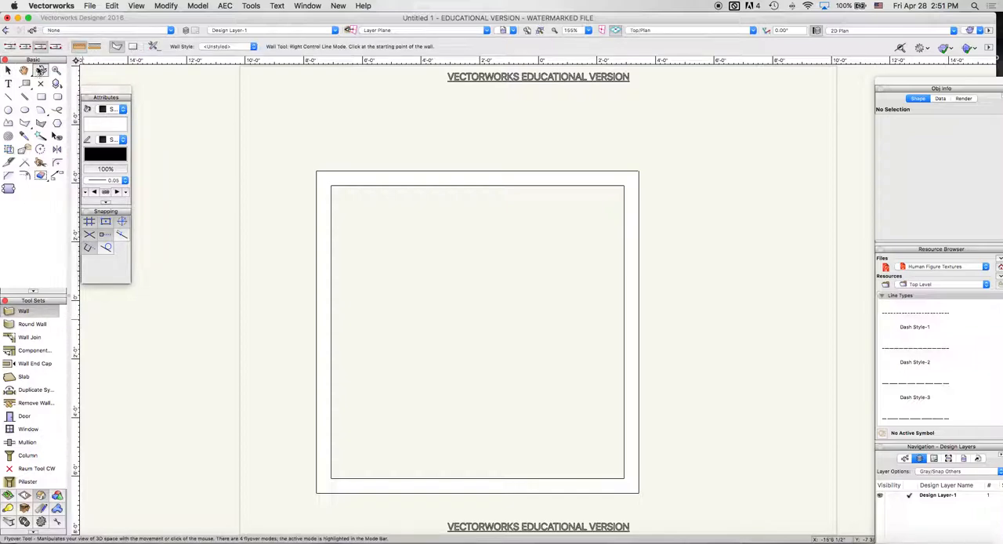
click(25, 47)
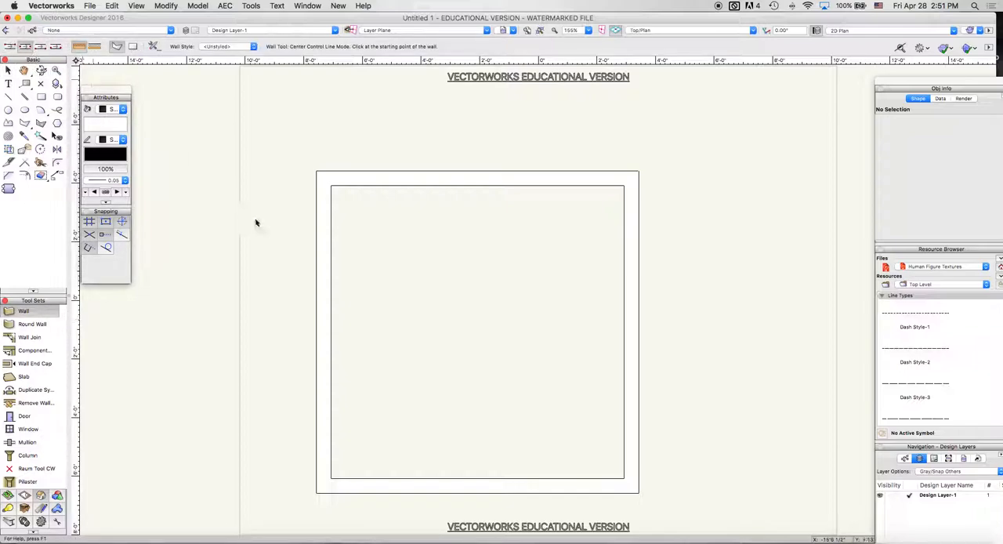
click(330, 332)
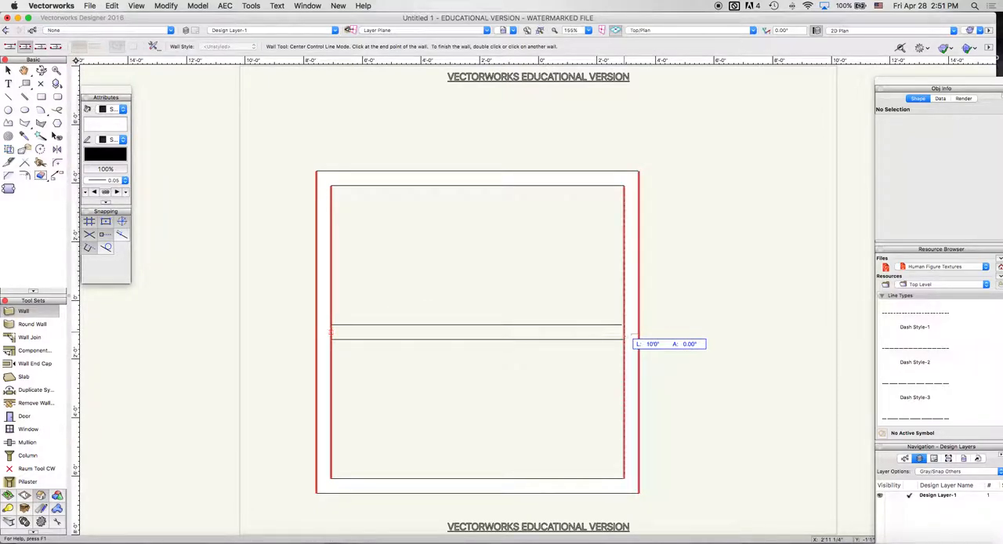
click(624, 331)
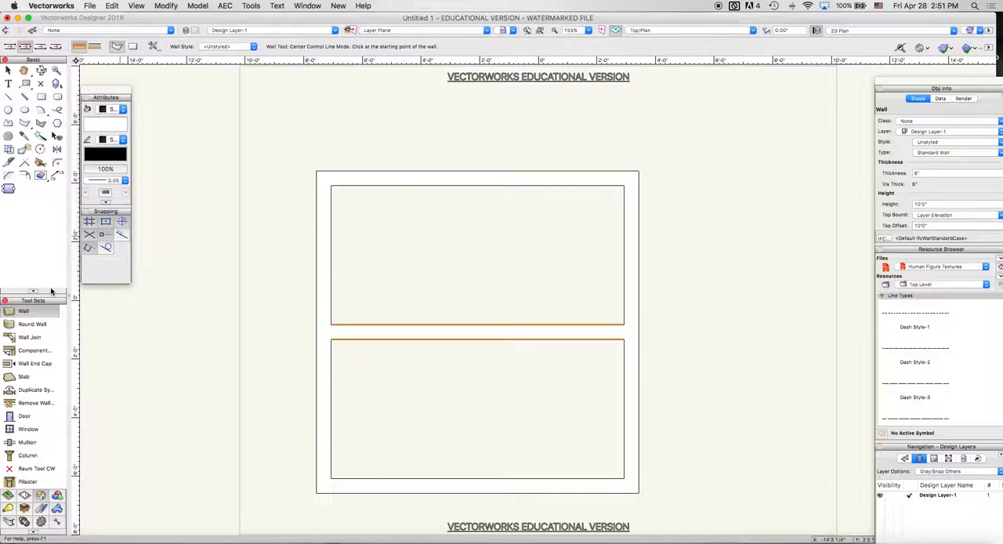
Step: Draw a short, slightly slanted wall upward from the midpoint of the upper wall's outer edge
click(477, 170)
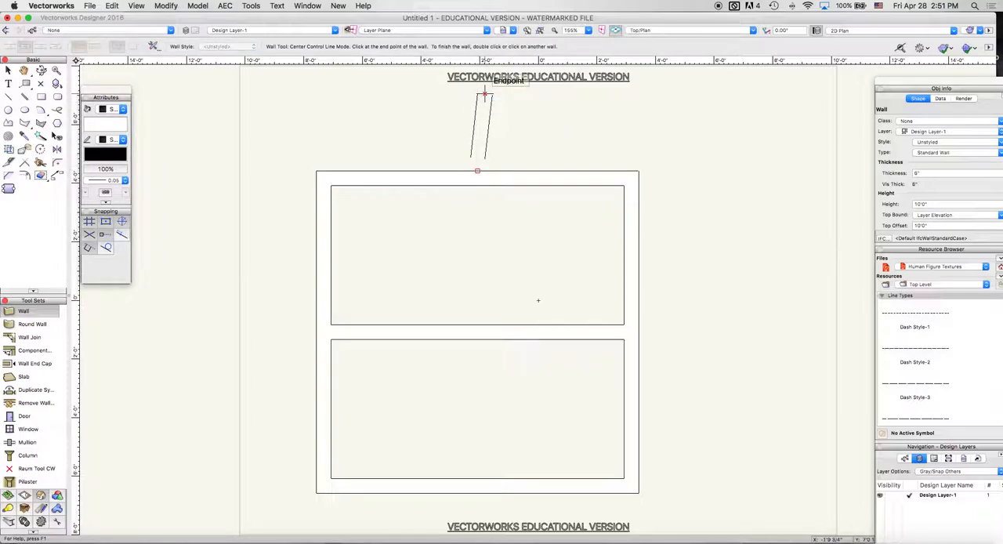
double_click(483, 94)
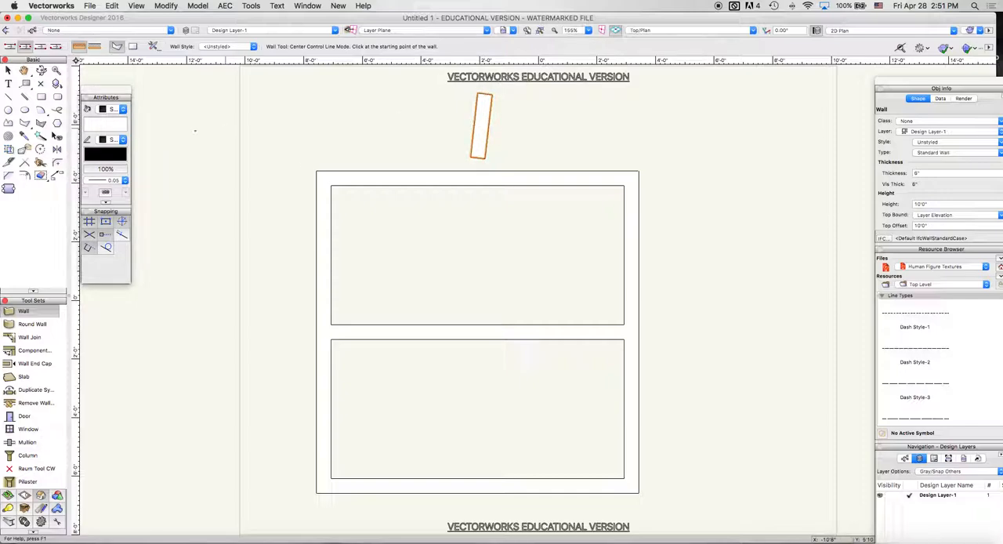
Step: Try joining the short slanted wall to the room's upper wall with Wall Join in T join mode
click(26, 337)
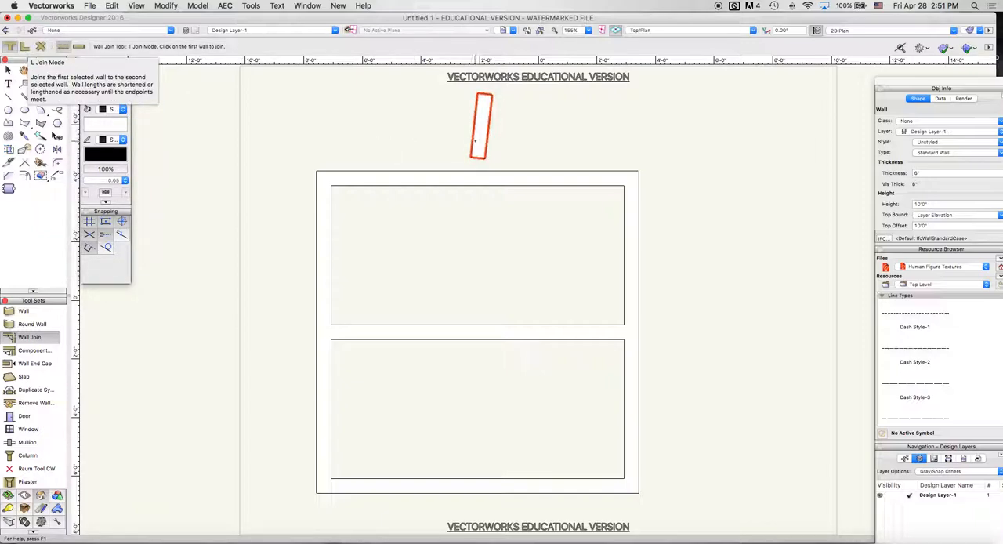
click(478, 139)
click(504, 178)
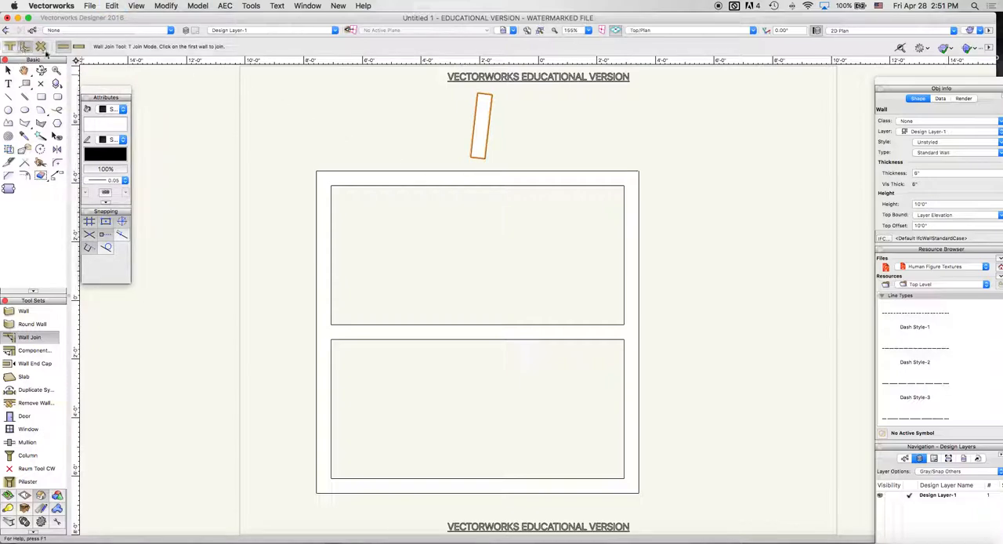
Step: Try an L join between the slanted wall and the upper wall's left part, and undo it
click(482, 133)
click(413, 179)
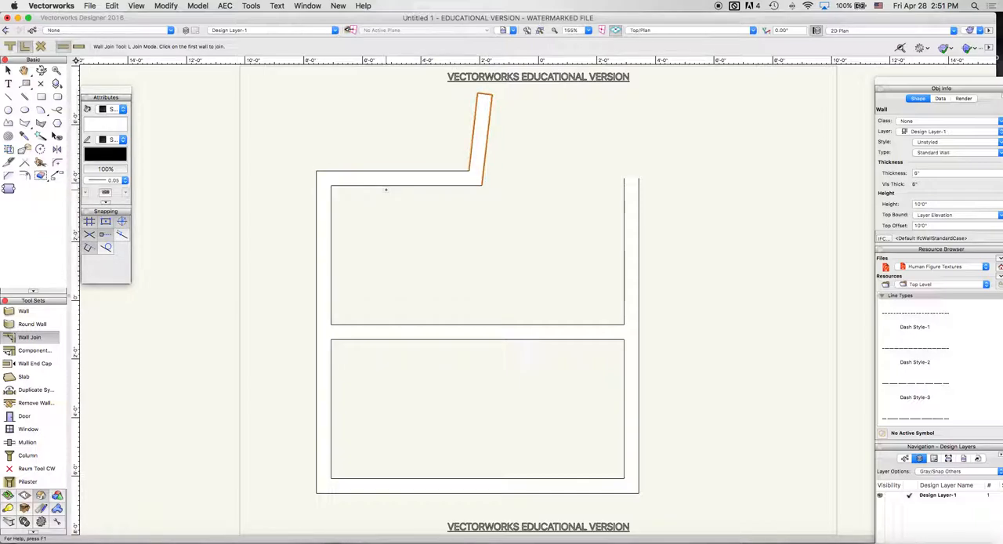
key(super+z)
Step: Try an X join between the slanted wall and the upper wall
click(42, 47)
click(480, 145)
click(479, 180)
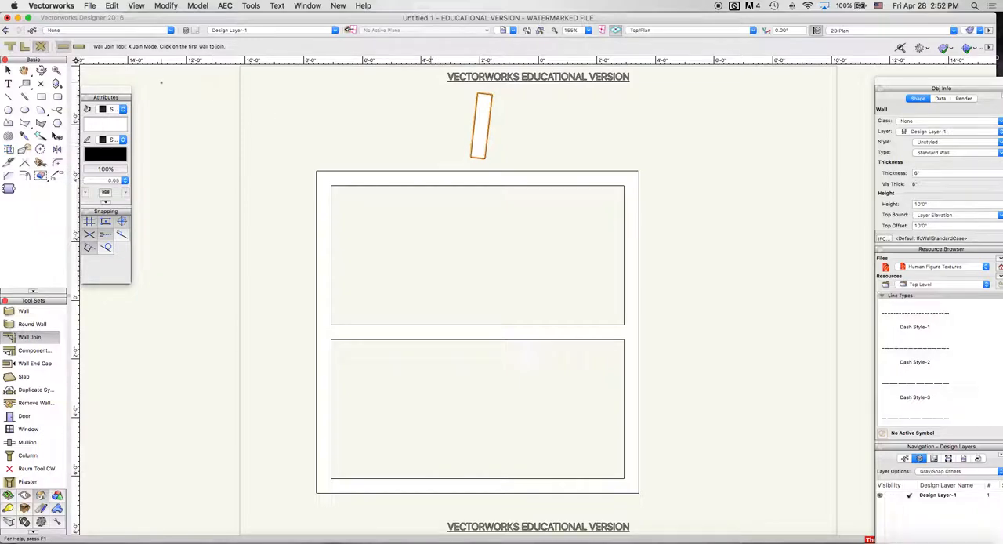
Step: Move the slanted wall down so it crosses the upper wall, and join the two walls in X join mode
key(x)
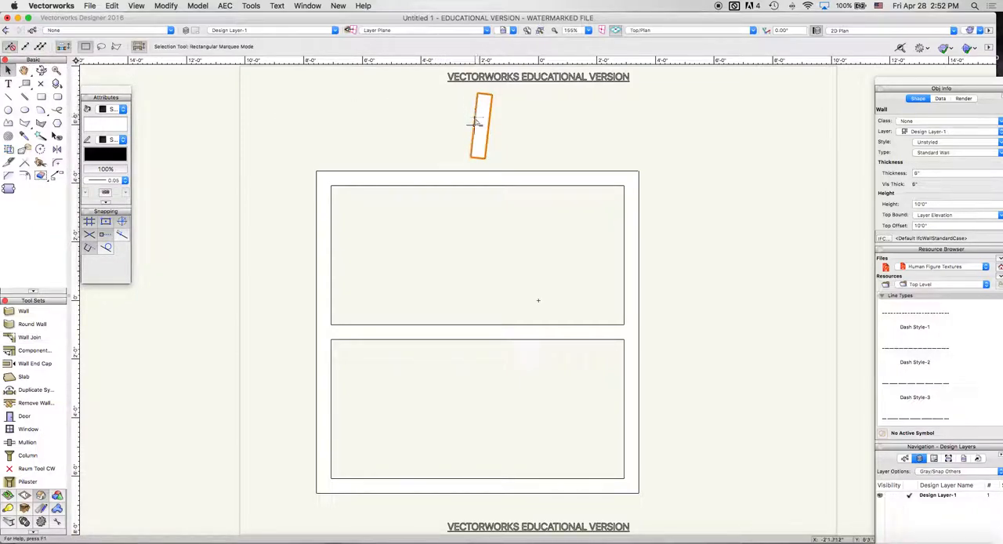
drag(465, 152, 459, 213)
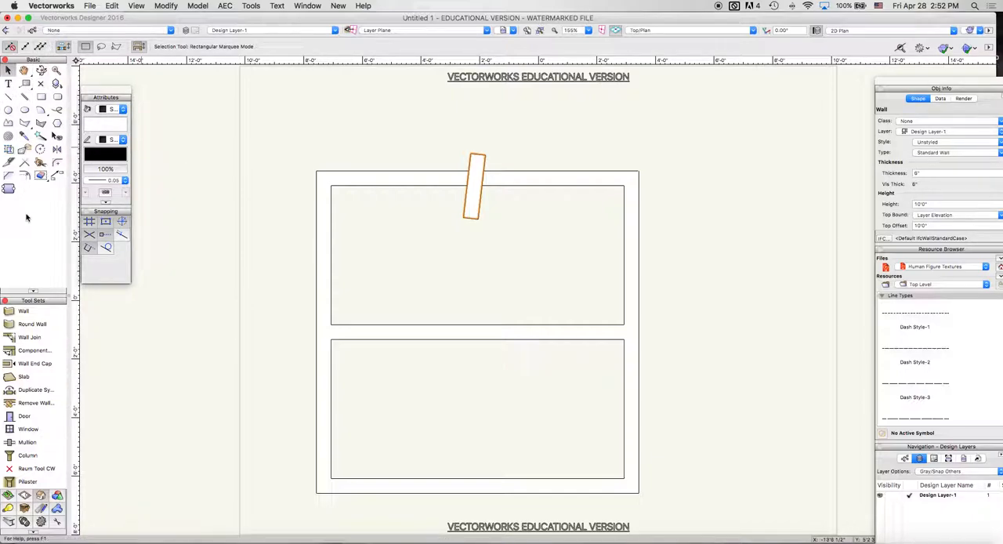
click(29, 337)
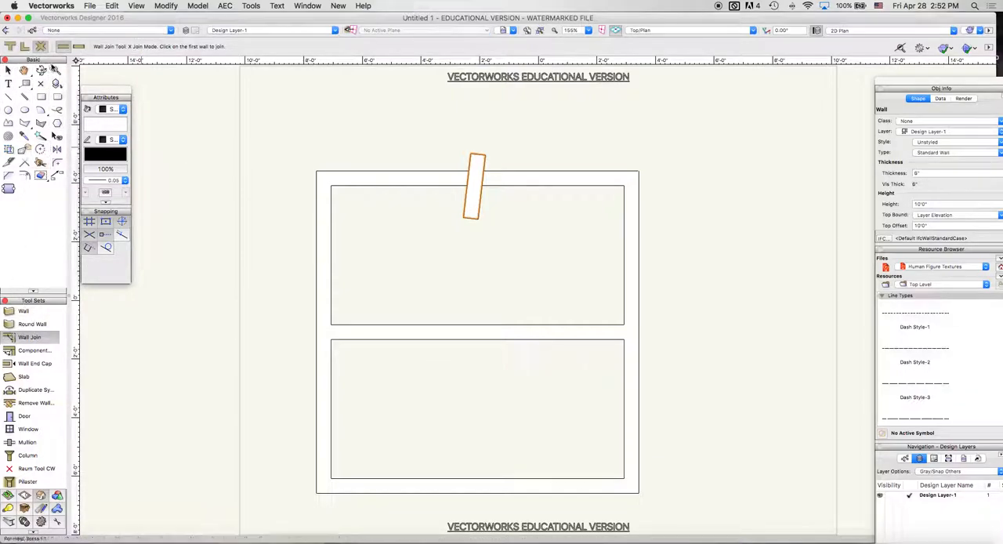
click(477, 184)
click(441, 177)
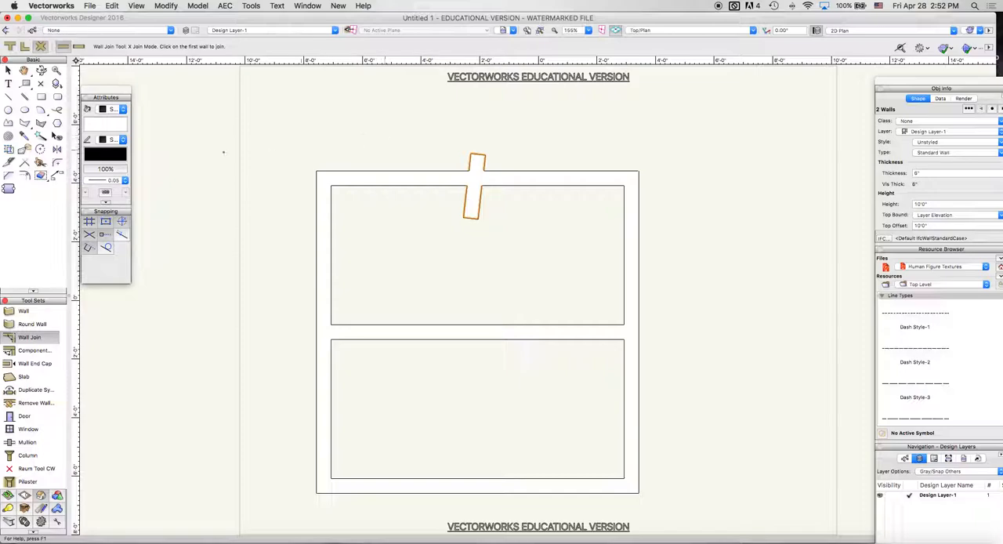
Step: Draw a three-sided wall extension above the room, starting and ending on the upper wall's outer edge around the slanted wall
click(23, 311)
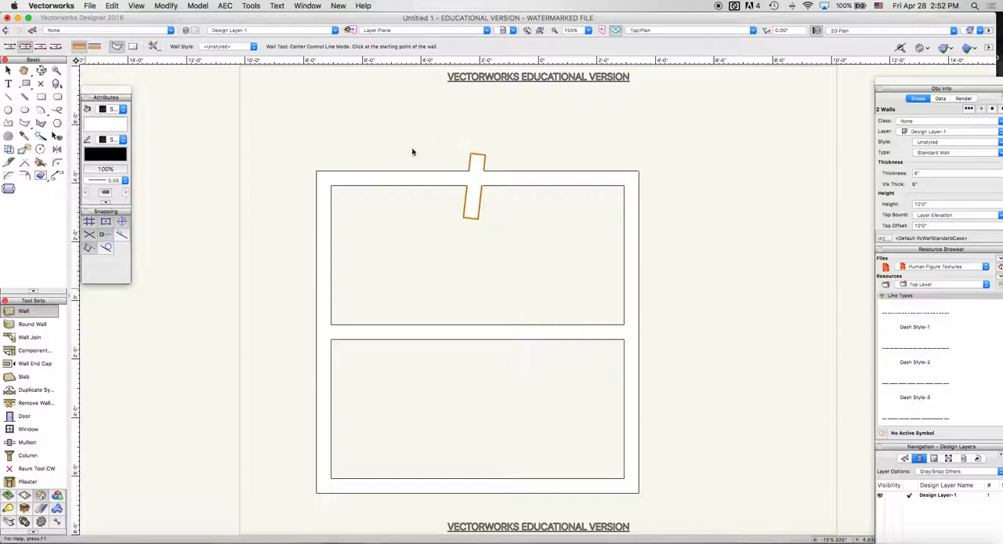
click(375, 171)
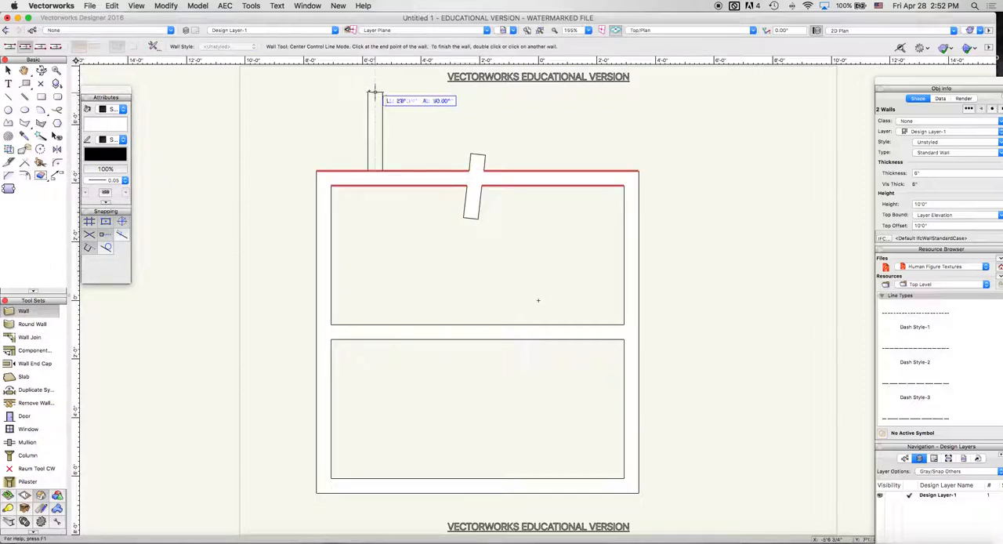
click(375, 88)
click(589, 91)
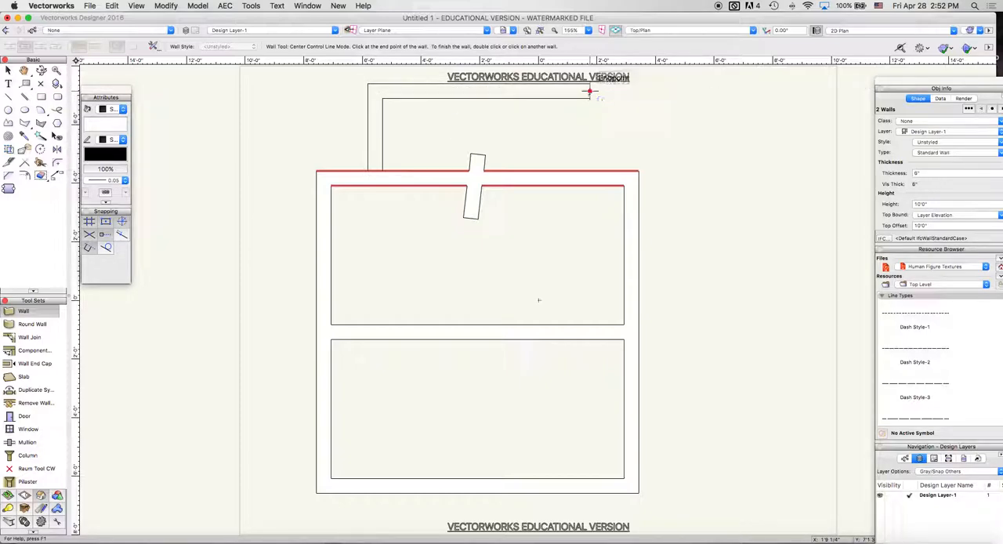
click(589, 170)
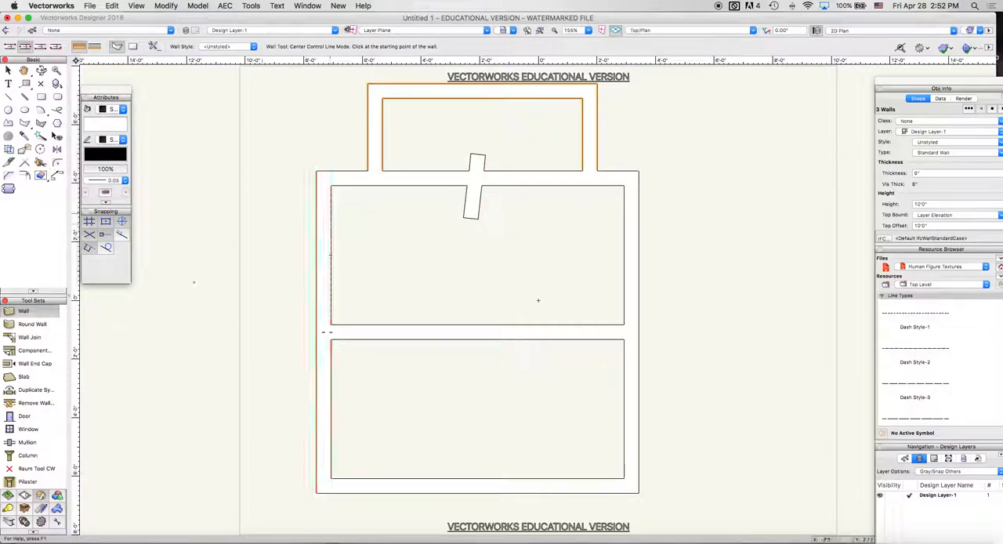
Step: Join the extension's left wall to the left part of the room's upper wall in L join mode
click(40, 338)
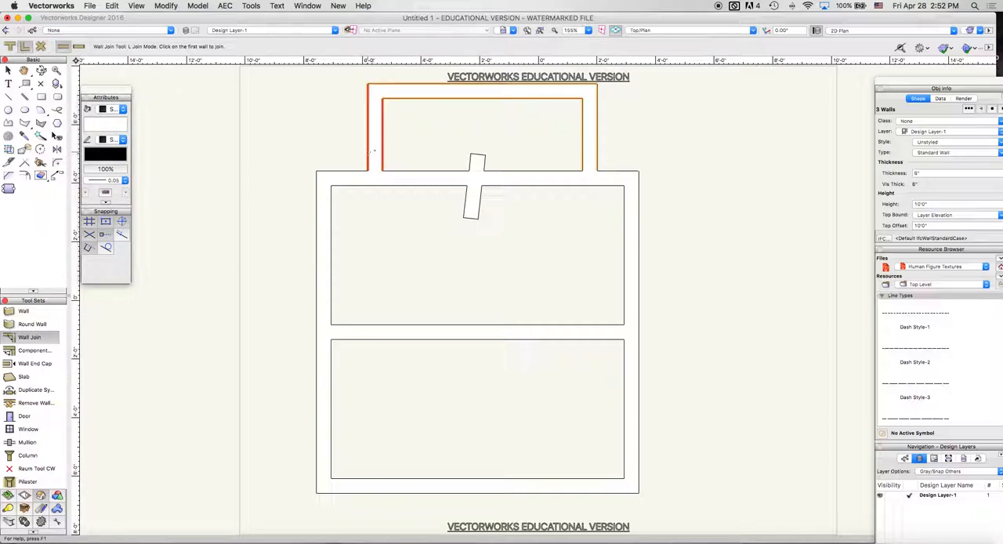
click(355, 172)
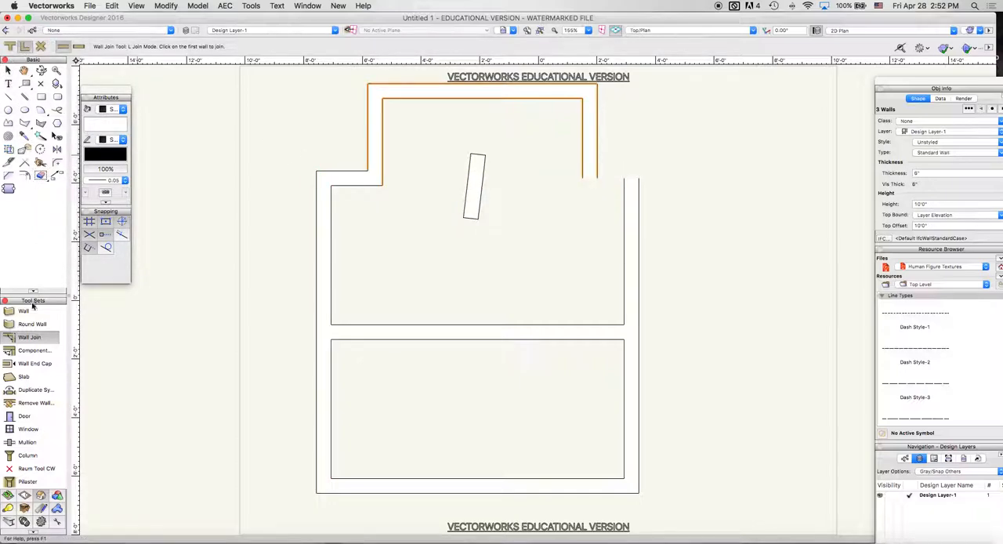
Step: Close the upper right gap with a short horizontal wall from the extension's right wall to the room's right wall, in left control line mode
click(63, 311)
click(9, 47)
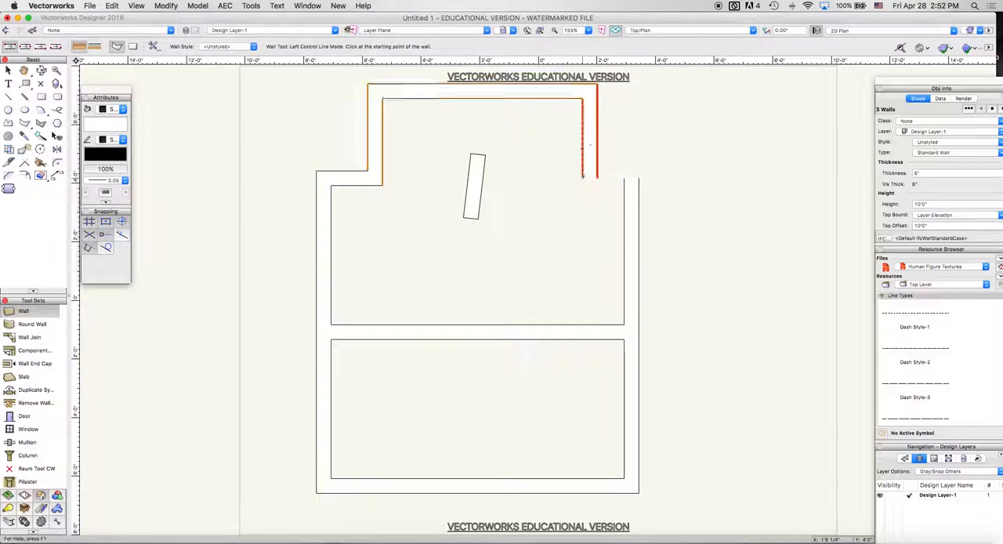
click(597, 178)
double_click(638, 178)
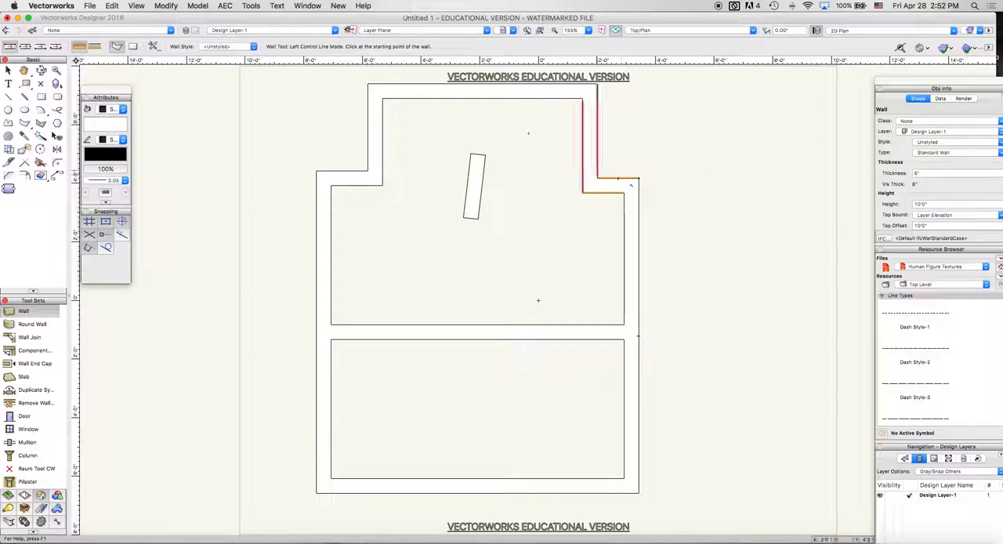